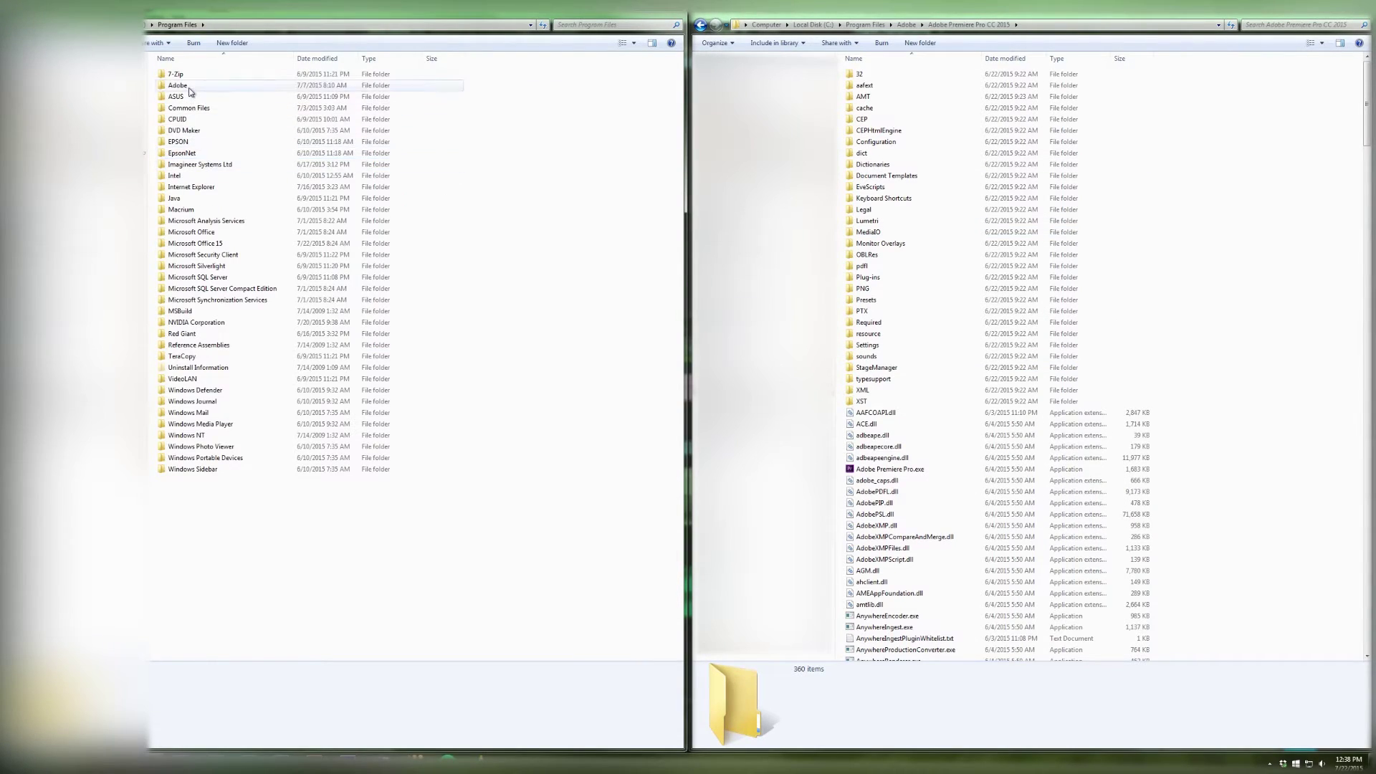
Step: Open the Adobe folder inside Program Files in the left window
{"action": "double_click", "coordinate": [177, 85]}
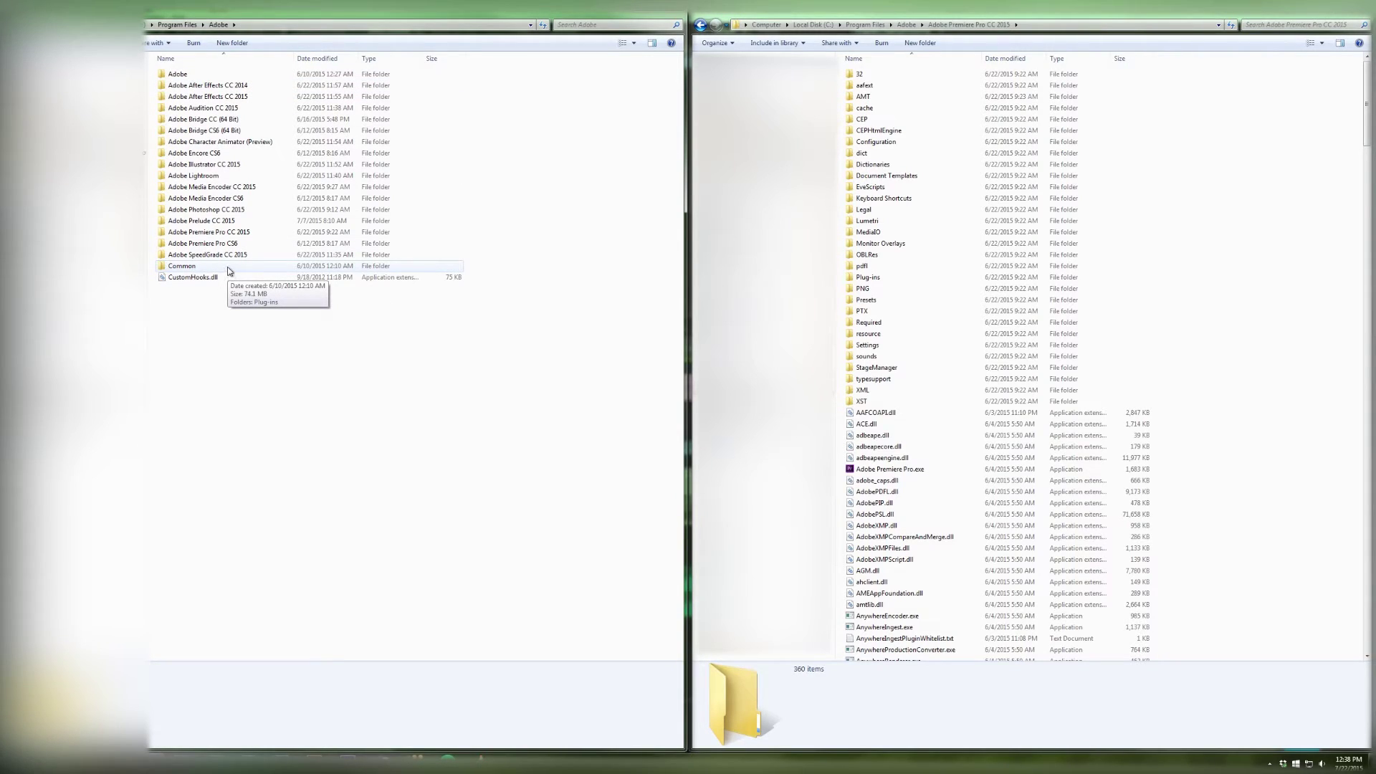
Step: Open Media Encoder CC 2015's Lumetri folder on the left and Premiere Pro's Lumetri folder on the right
{"action": "double_click", "coordinate": [234, 188]}
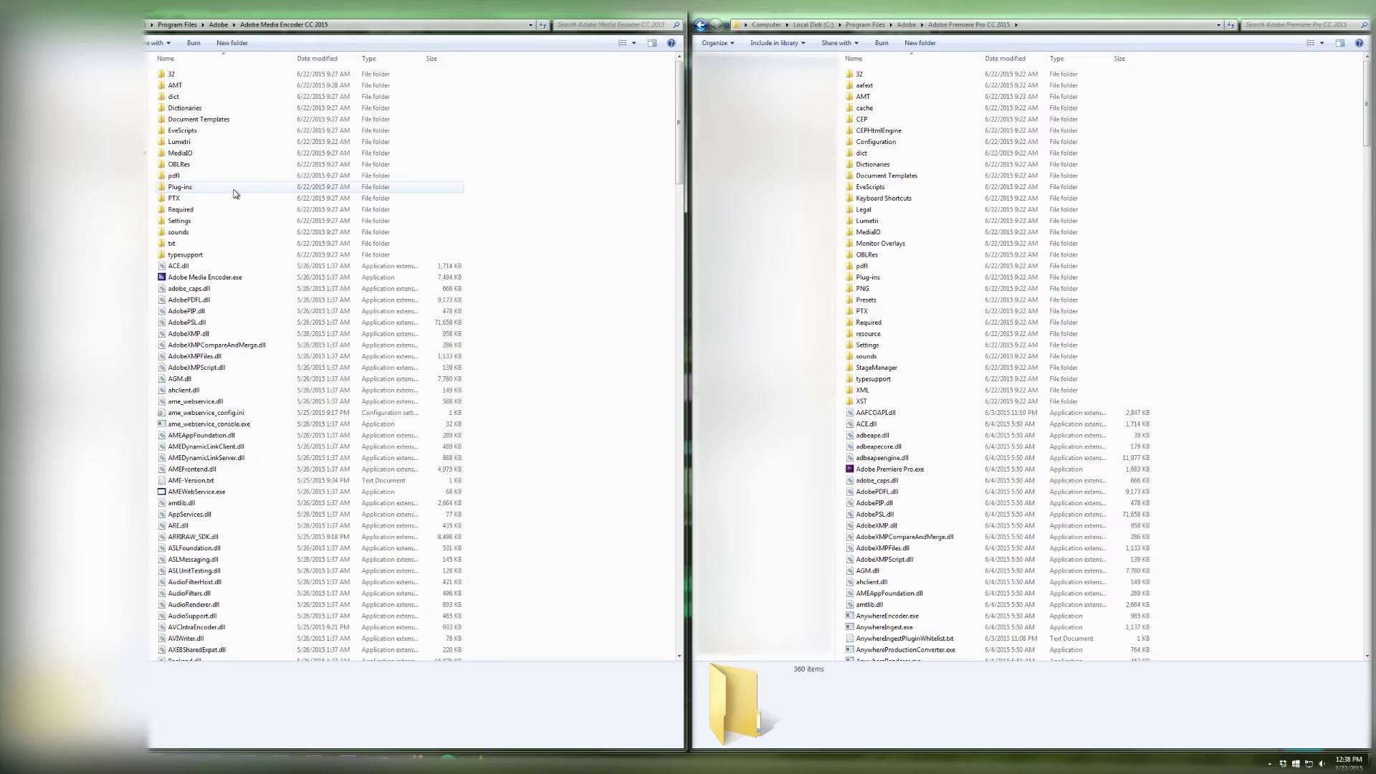
{"action": "double_click", "coordinate": [198, 140]}
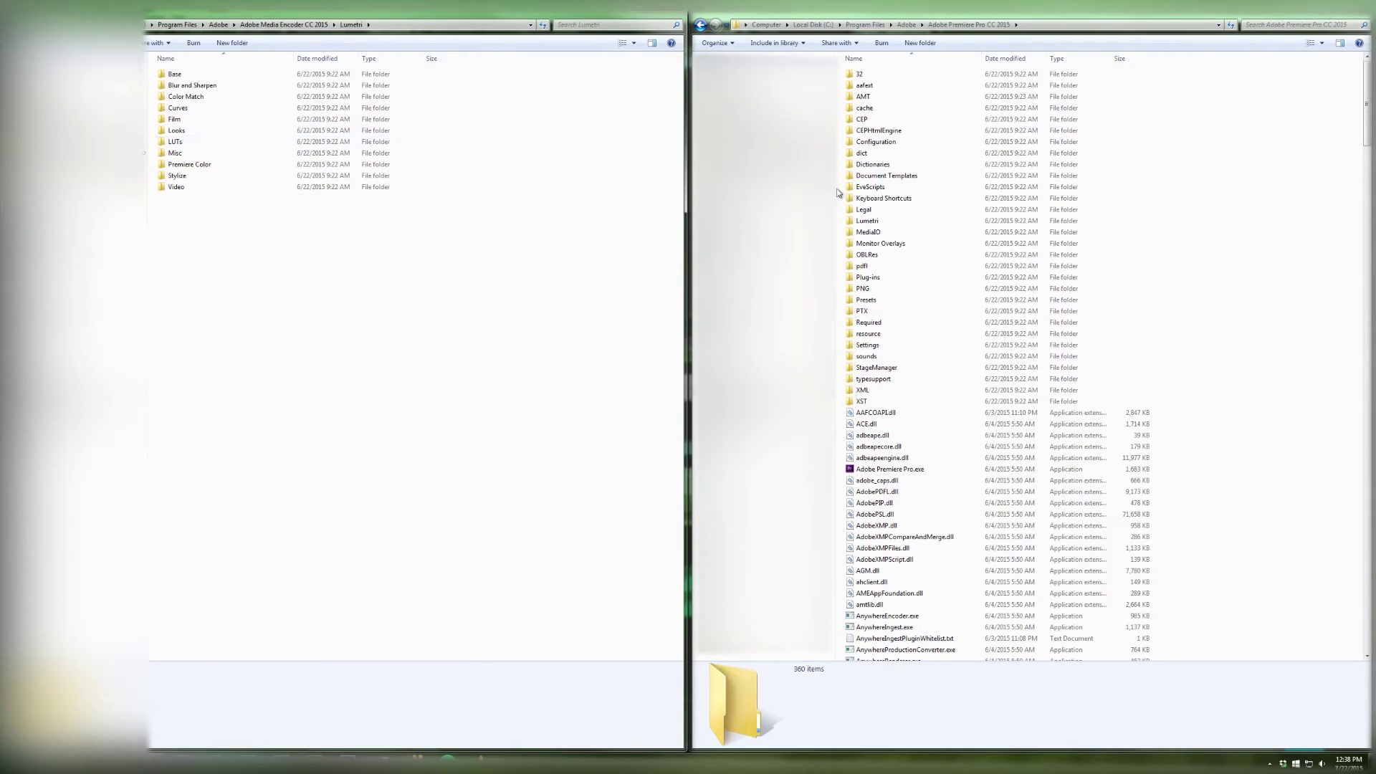
{"action": "double_click", "coordinate": [869, 218]}
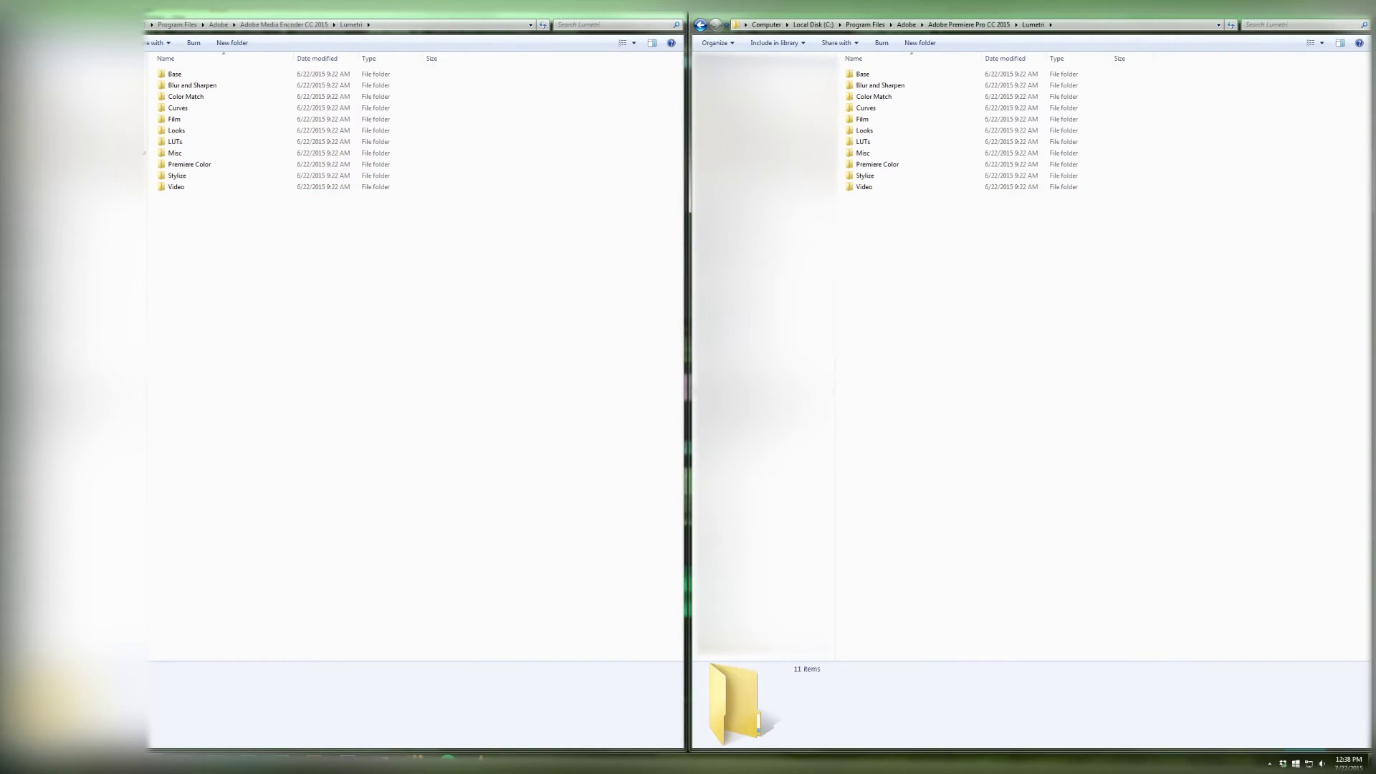